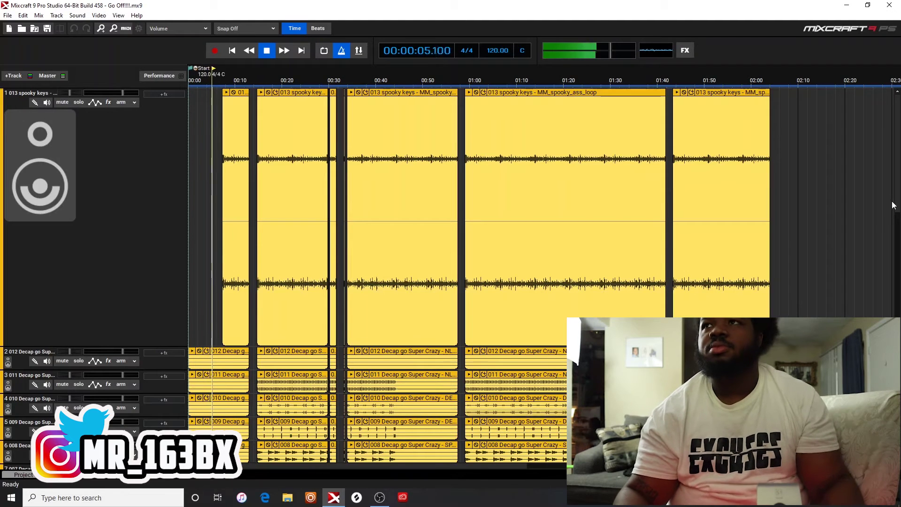
# - Bring vocal tracks 15–18 into view, stop playback at the start, and begin adding a track
pyautogui.scroll(5, 888, 227)
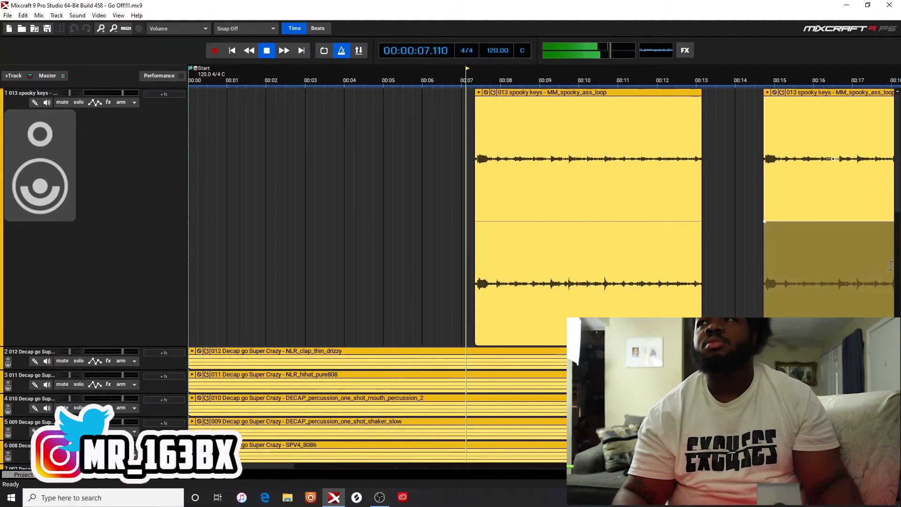
pyautogui.scroll(-10, 533, 450)
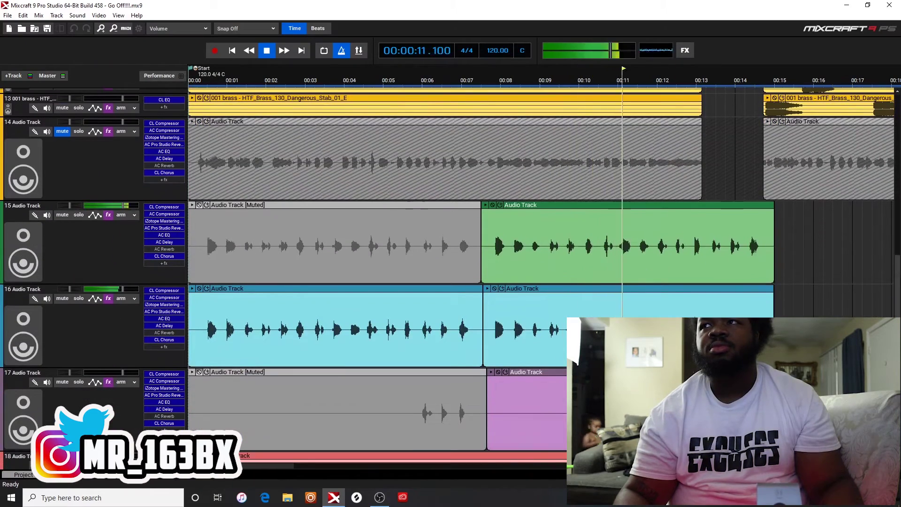
pyautogui.scroll(-1, 534, 449)
pyautogui.click(489, 394)
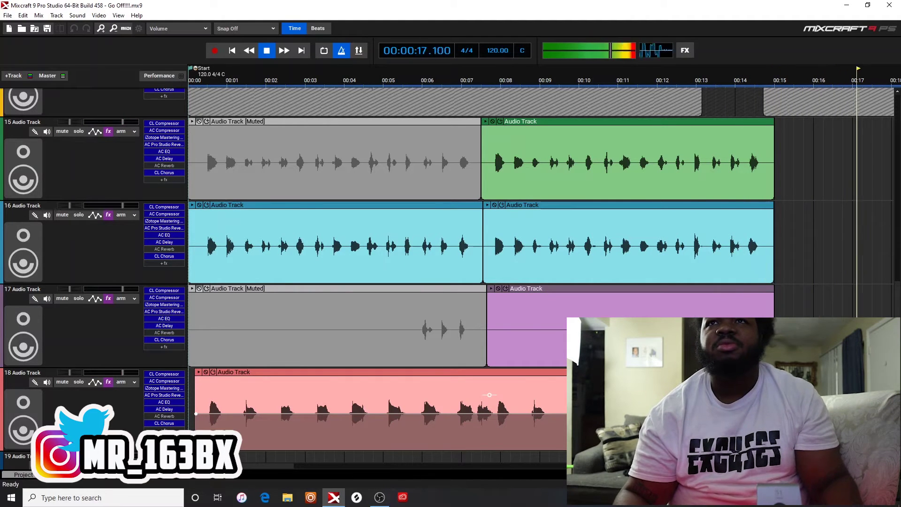
pyautogui.press('space')
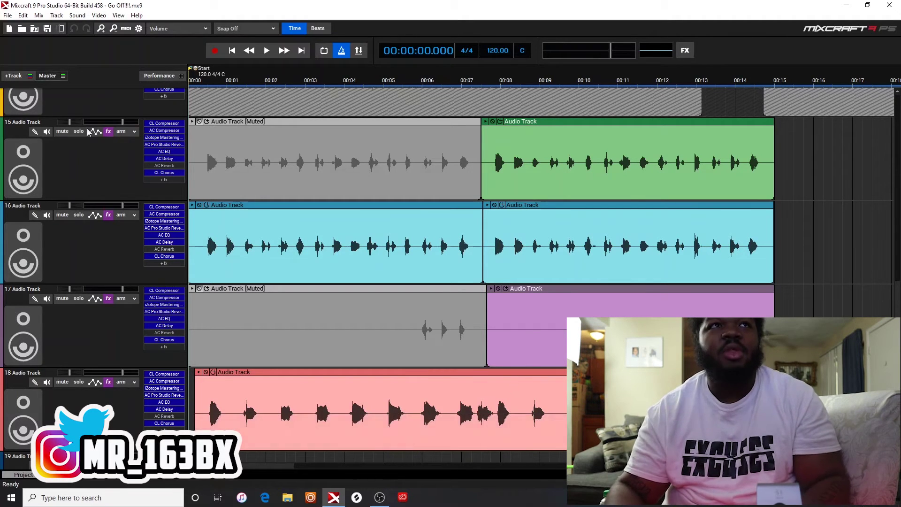
pyautogui.click(11, 77)
# - Add a send track named Send 1 and move it up directly below track 15
pyautogui.click(43, 133)
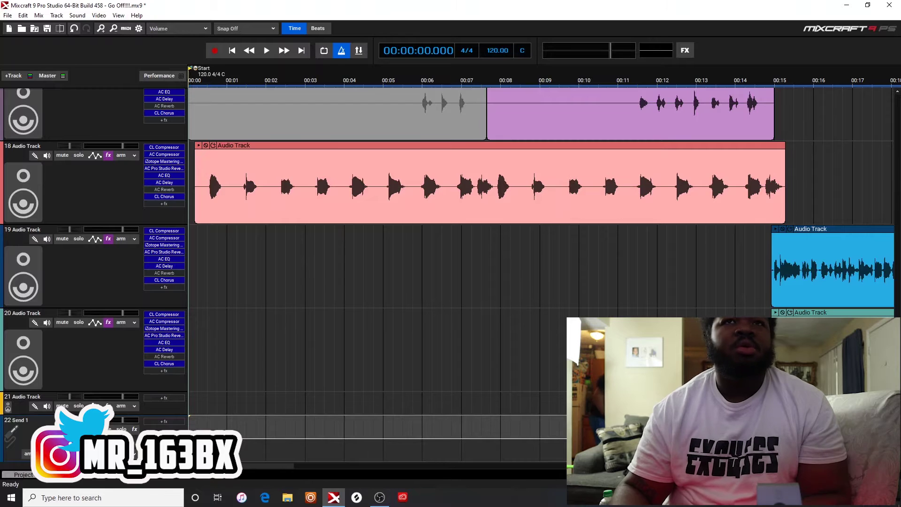
pyautogui.scroll(2, 107, 383)
pyautogui.scroll(3, 730, 180)
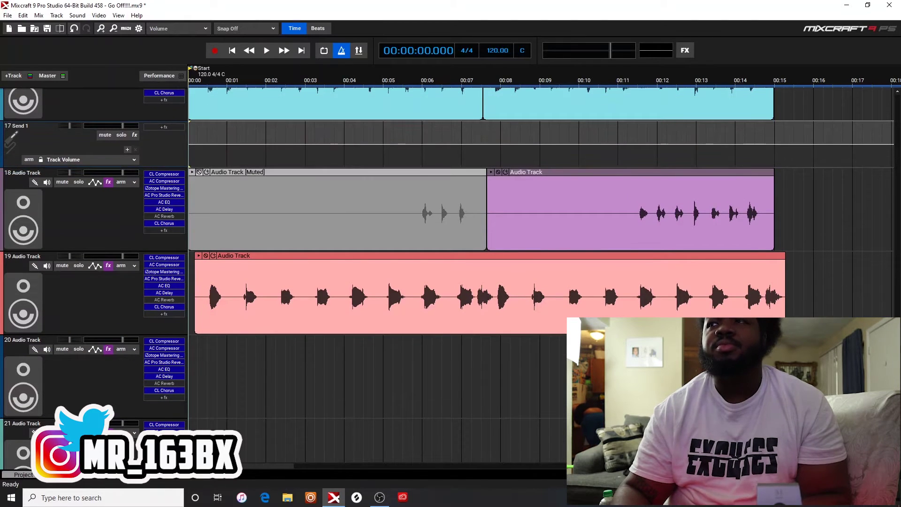
pyautogui.scroll(5, 513, 373)
pyautogui.scroll(-4, 513, 373)
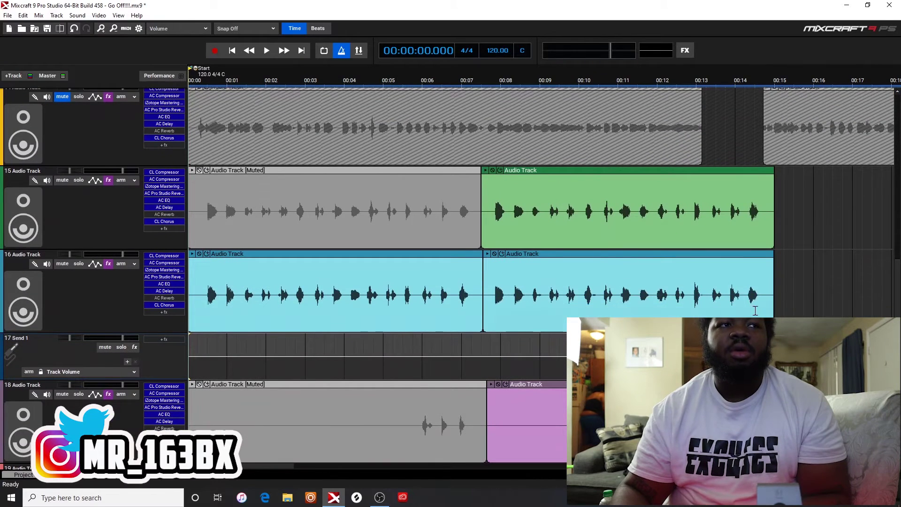
pyautogui.moveTo(43, 352); pyautogui.dragTo(64, 262)
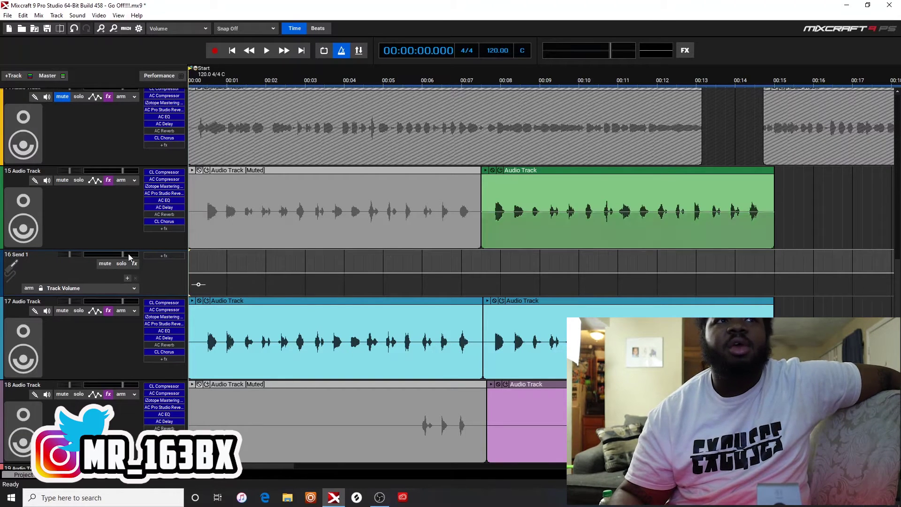
pyautogui.click(168, 256)
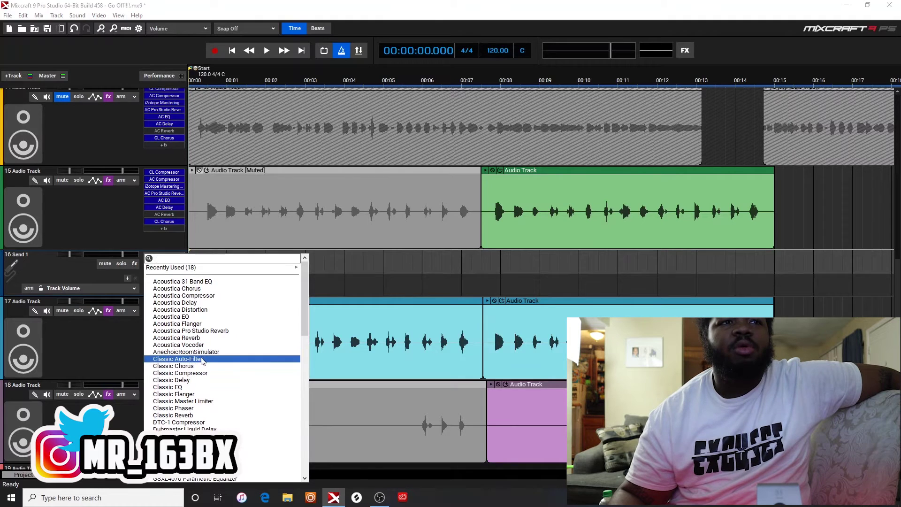
# - Add Acoustica Delay to Send 1 and show an automation lane under track 15
pyautogui.click(197, 302)
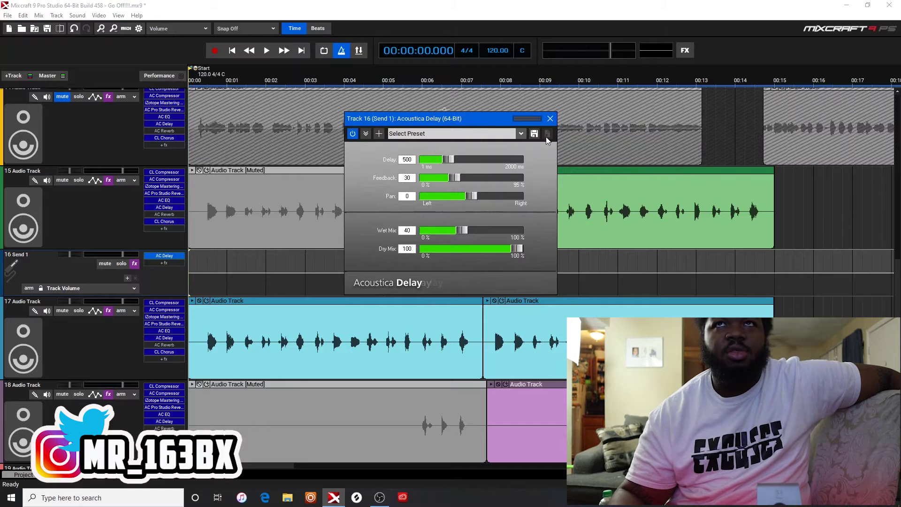
pyautogui.click(550, 118)
pyautogui.click(96, 181)
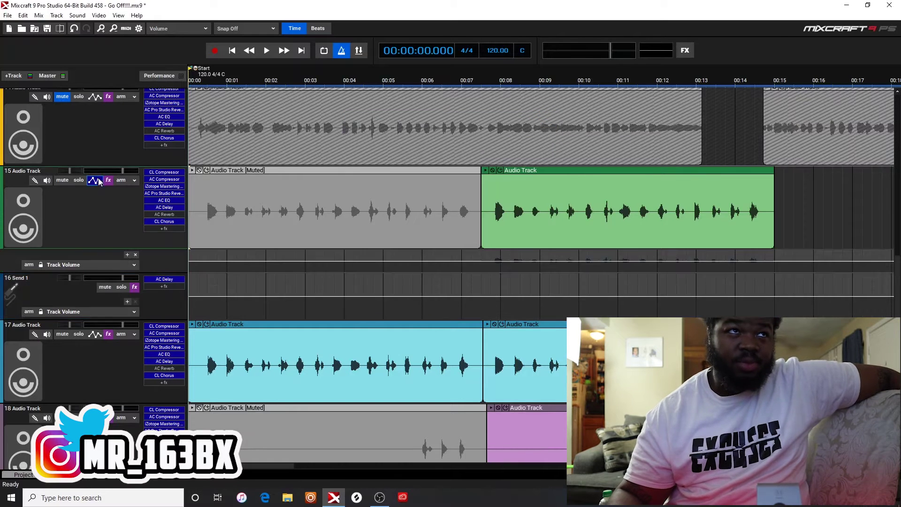
pyautogui.click(94, 181)
pyautogui.click(94, 182)
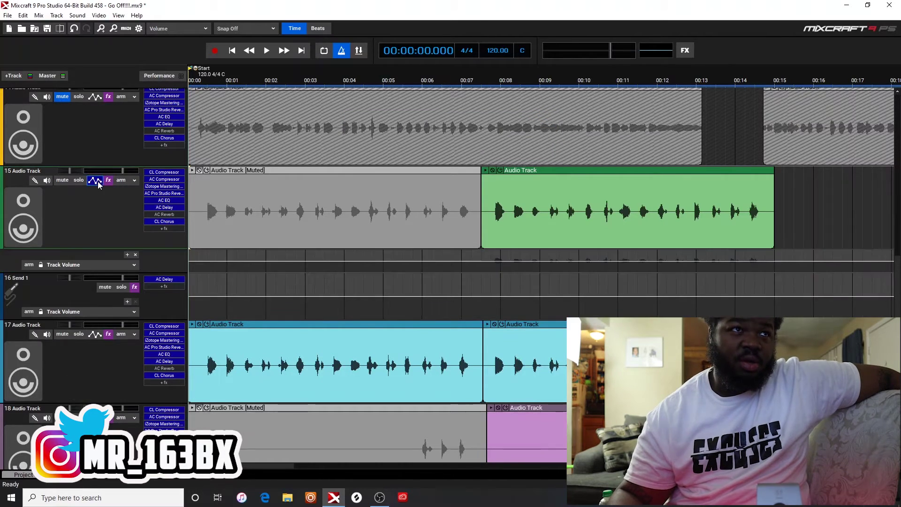
# - Set track 15's automation lane to control its send to (16) Send 1
pyautogui.click(95, 265)
pyautogui.click(79, 308)
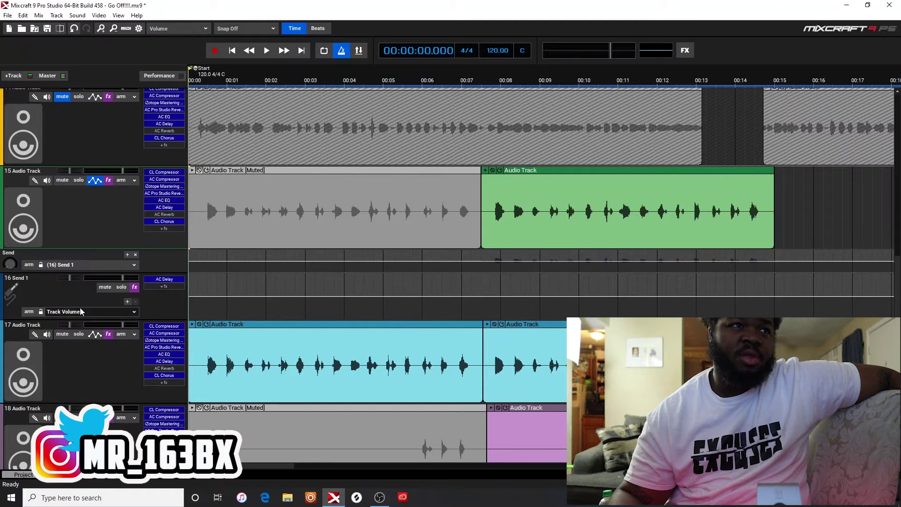
pyautogui.click(100, 264)
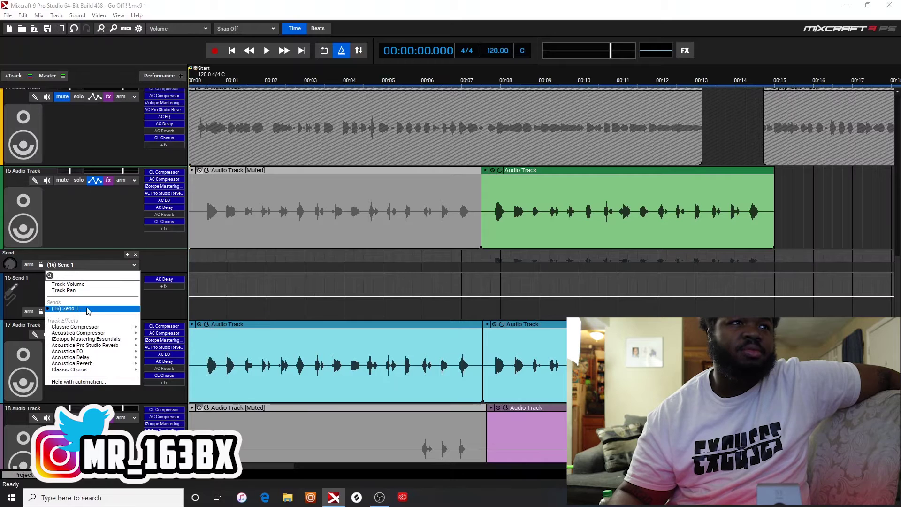
pyautogui.click(88, 263)
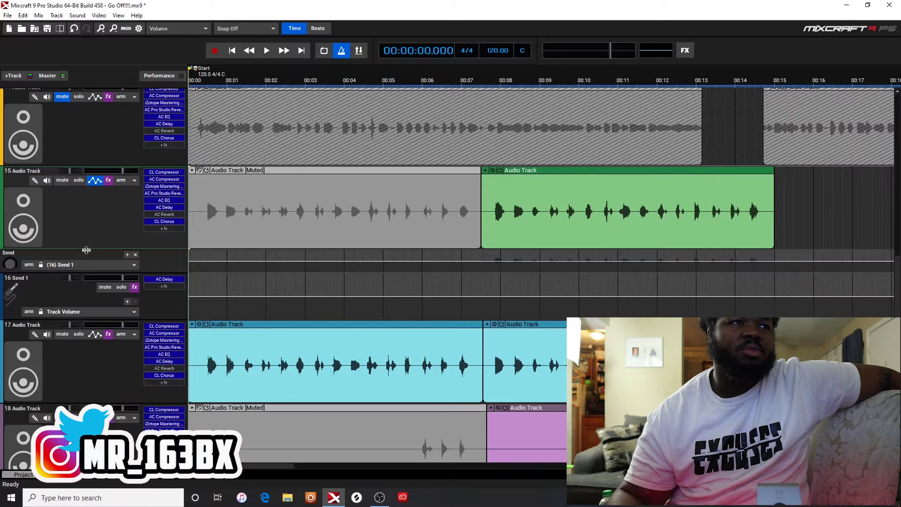
# - Choose Acoustica Delay > Delay as the parameter for Send 1's automation lane
pyautogui.click(130, 311)
pyautogui.moveTo(121, 359)
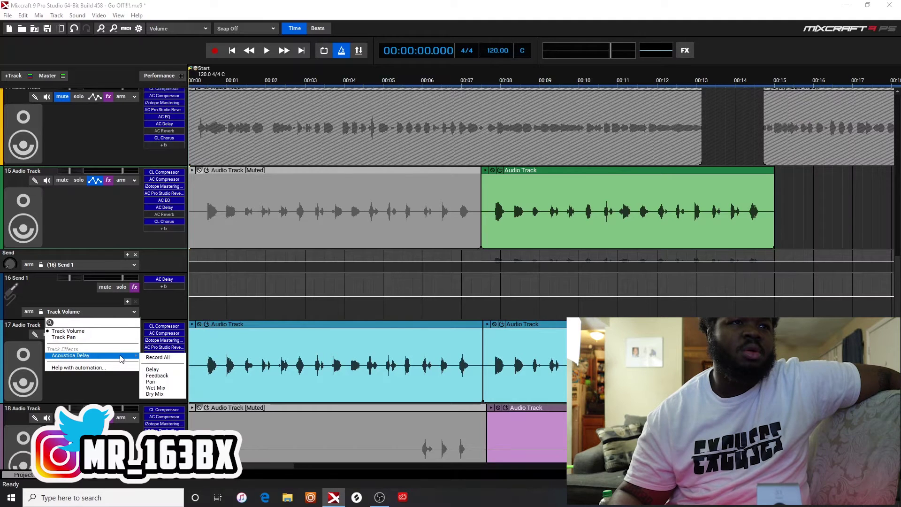
pyautogui.click(162, 370)
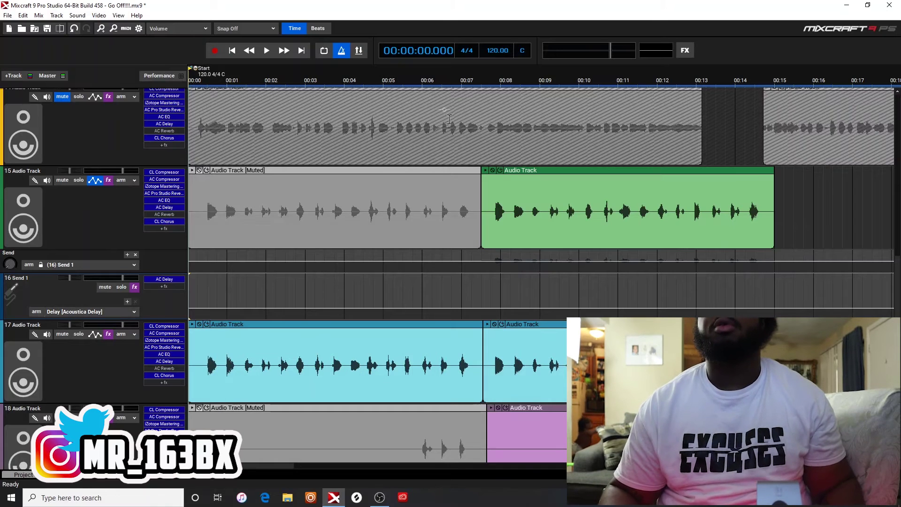
# - Play from 00:07.5, then solo track 15 and replay the vocal
pyautogui.click(486, 73)
pyautogui.press('space')
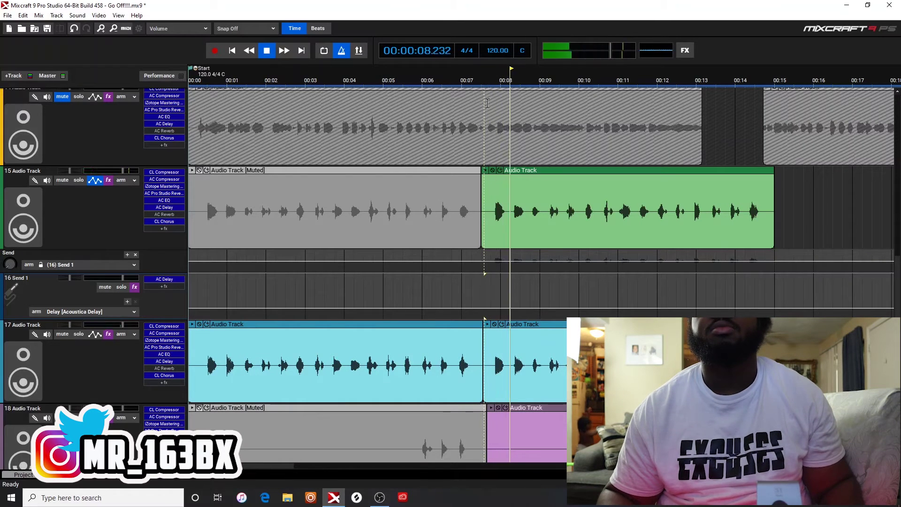
pyautogui.press('space')
pyautogui.click(79, 181)
pyautogui.press('space')
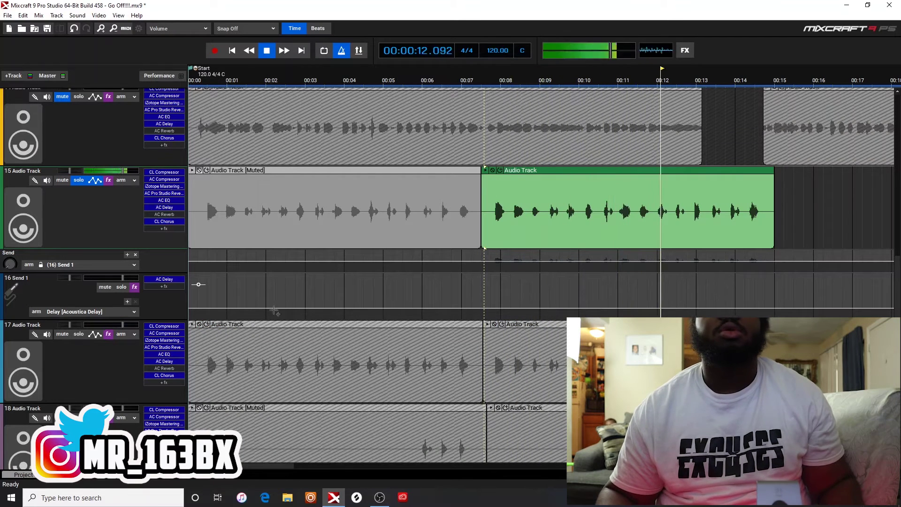
pyautogui.press('space')
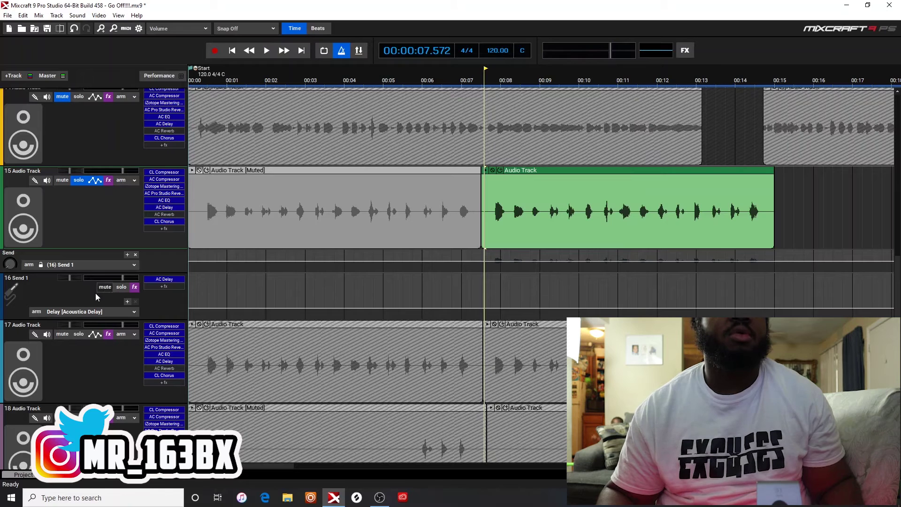
# - Drag track 15's bottom edge down to make the track taller
pyautogui.moveTo(180, 280); pyautogui.dragTo(179, 272)
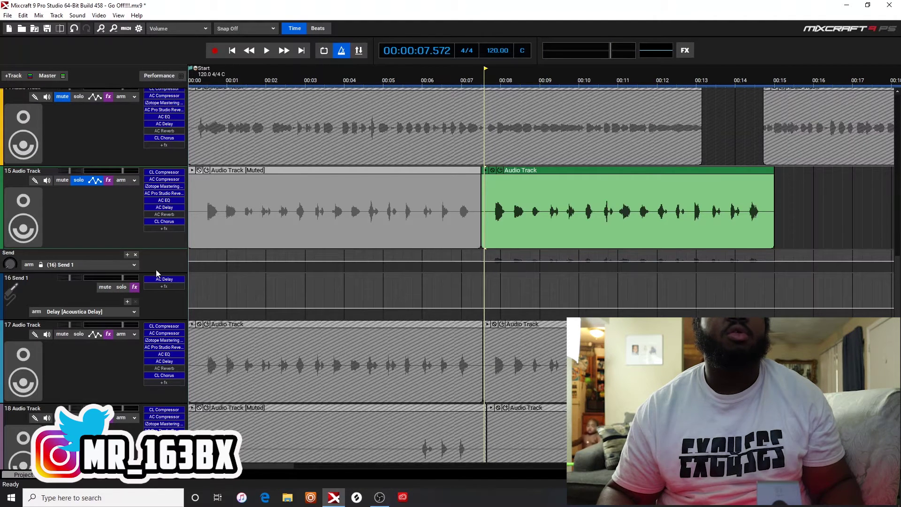
pyautogui.moveTo(156, 272); pyautogui.dragTo(149, 323)
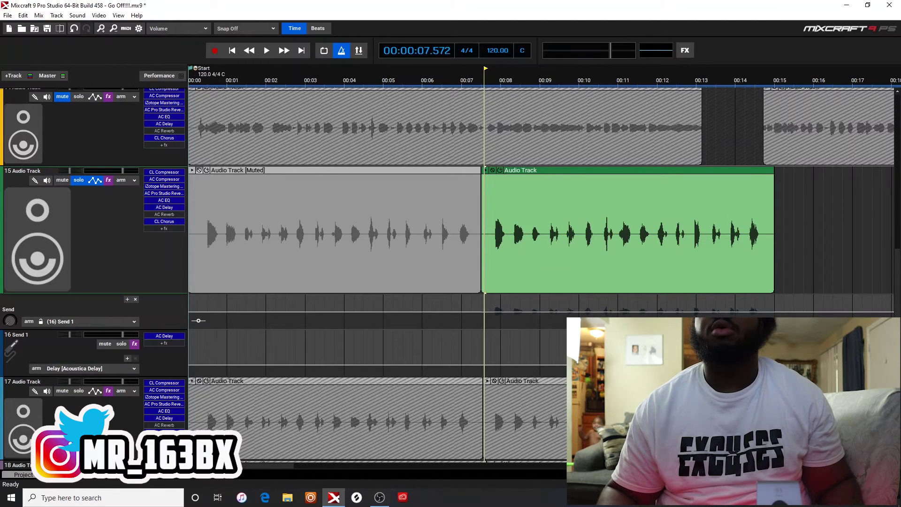
pyautogui.scroll(2, 641, 307)
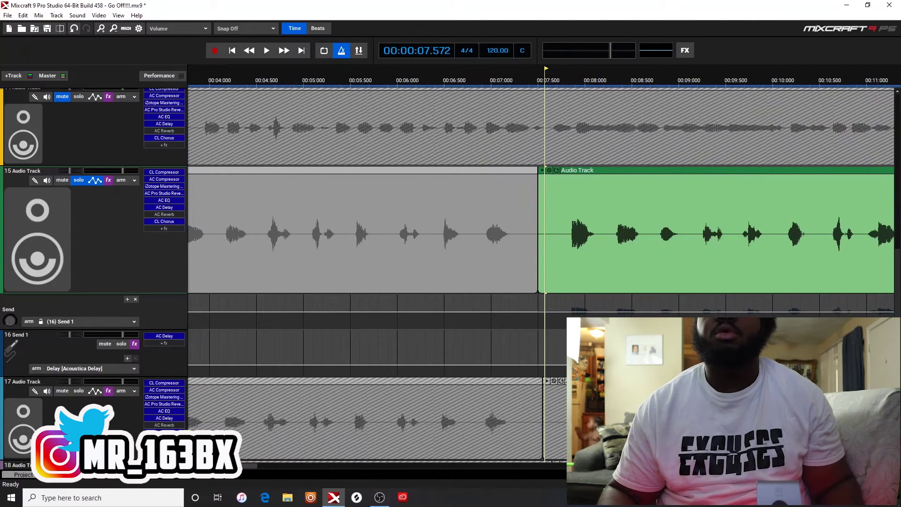
# - Set the playhead to 00:13.865 and audition the passage from there
pyautogui.hscroll(5, 508, 118)
pyautogui.click(506, 143)
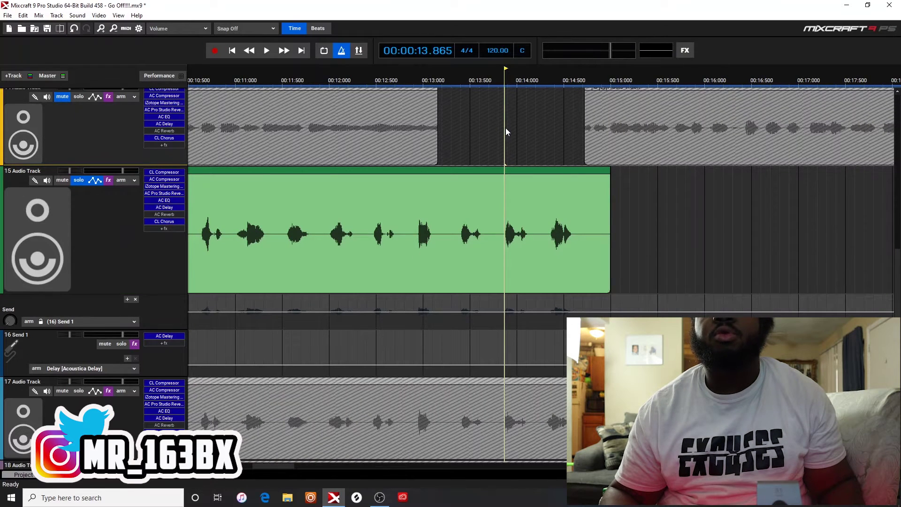
pyautogui.press('space')
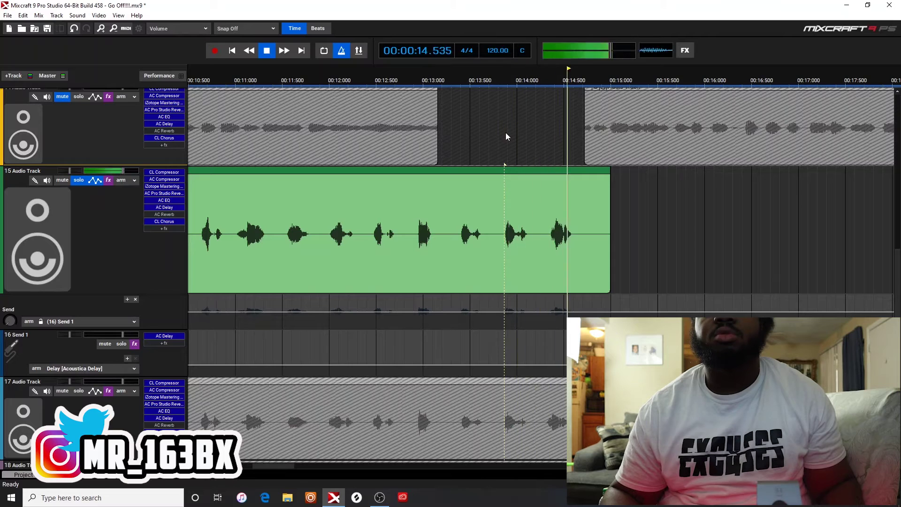
pyautogui.press('space')
pyautogui.press('space')
pyautogui.press('space')
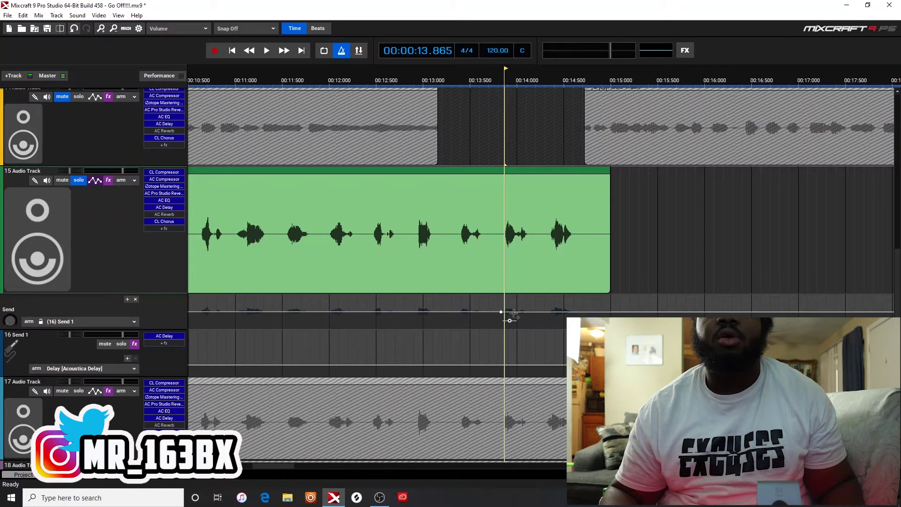
# - Add two raised send envelope points around 00:13.9–00:14.7 (about 1.55) and preview
pyautogui.click(574, 312)
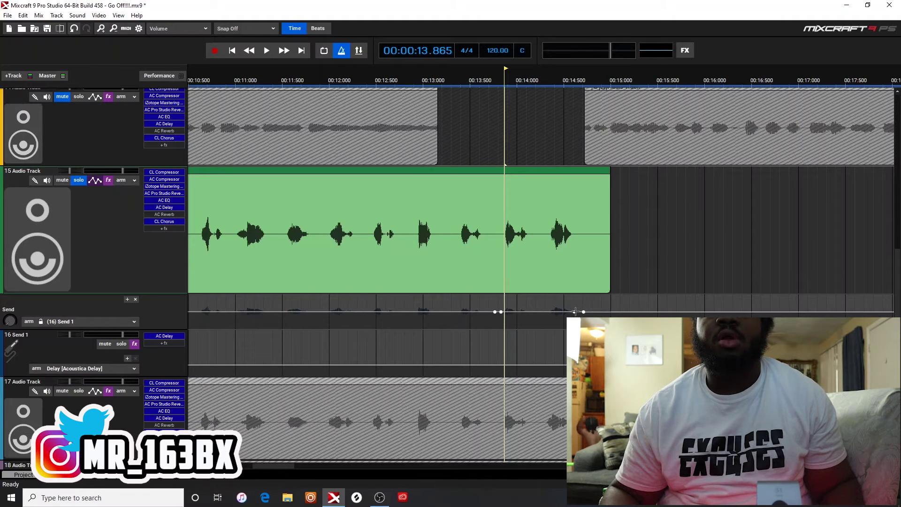
pyautogui.moveTo(575, 311); pyautogui.dragTo(576, 304)
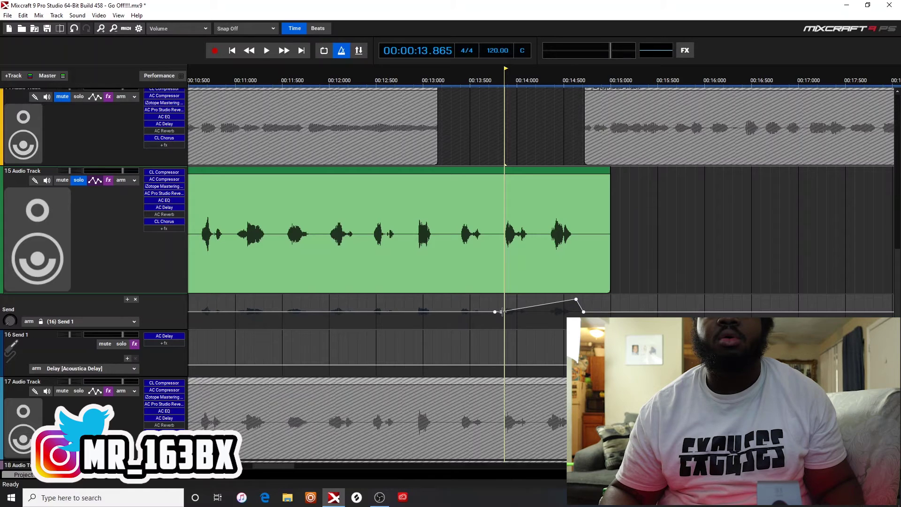
pyautogui.moveTo(501, 311); pyautogui.dragTo(504, 307)
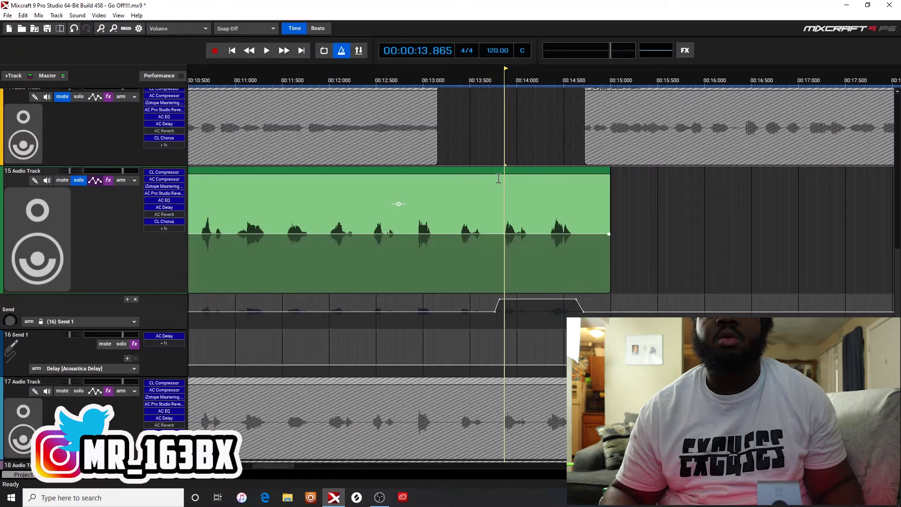
pyautogui.press('space')
pyautogui.press('space')
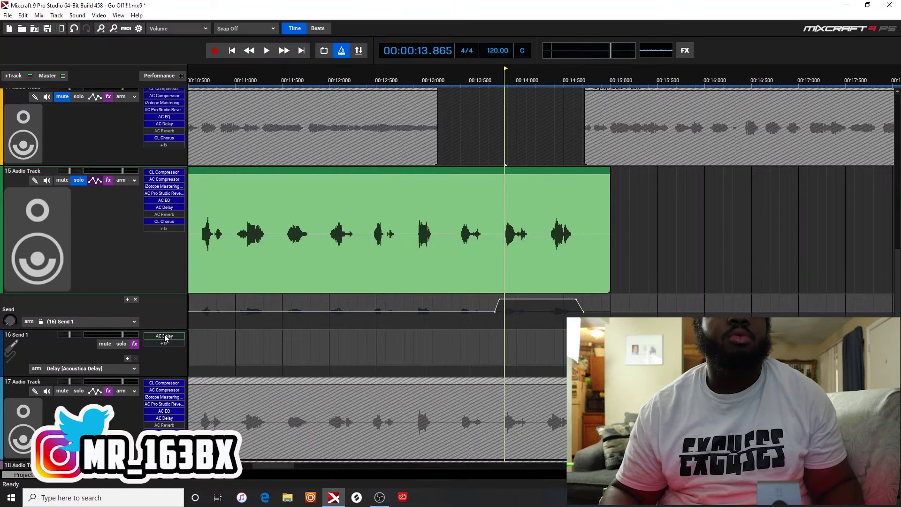
pyautogui.click(165, 336)
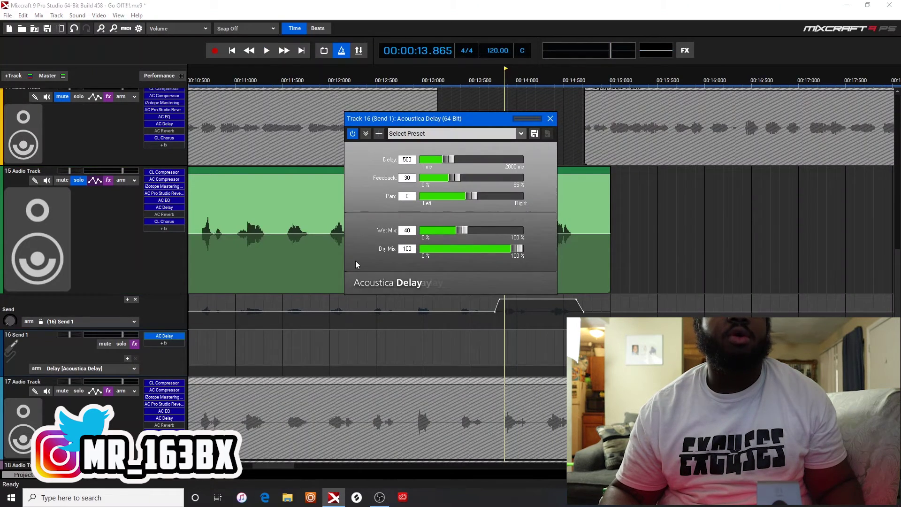
pyautogui.click(549, 119)
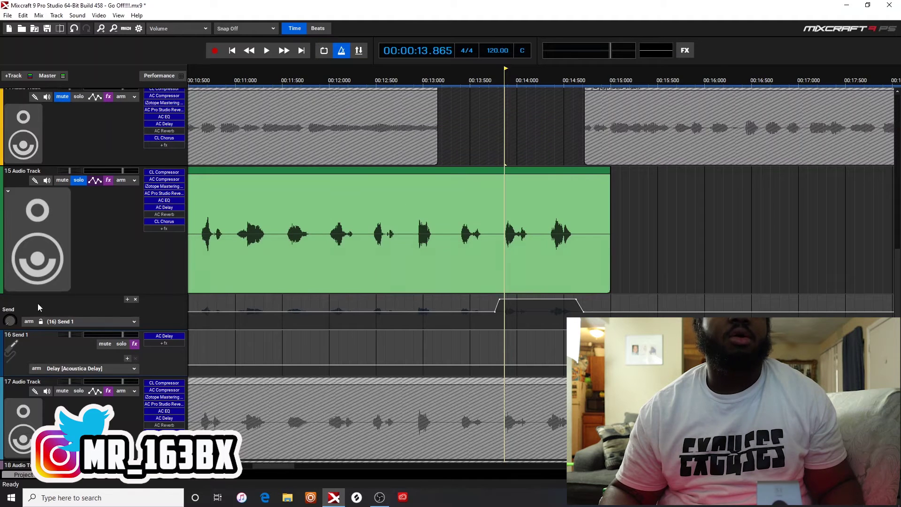
pyautogui.moveTo(10, 319)
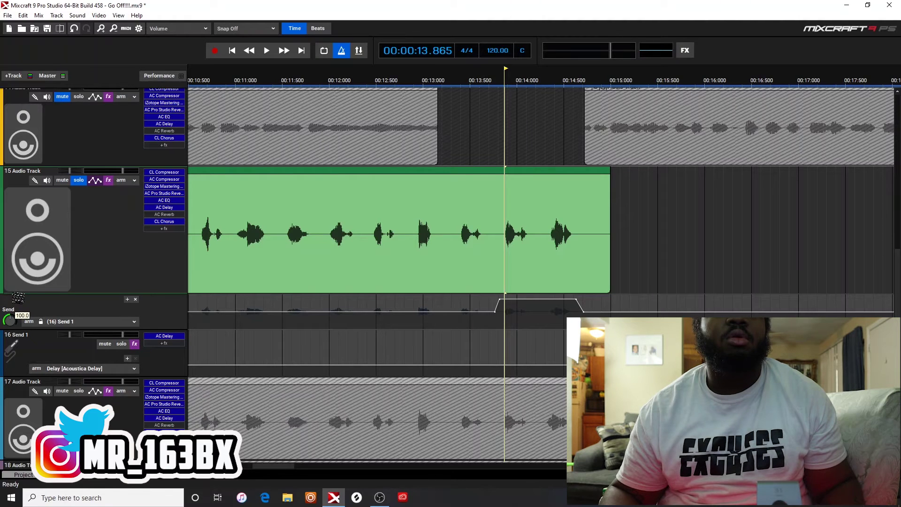
pyautogui.press('space')
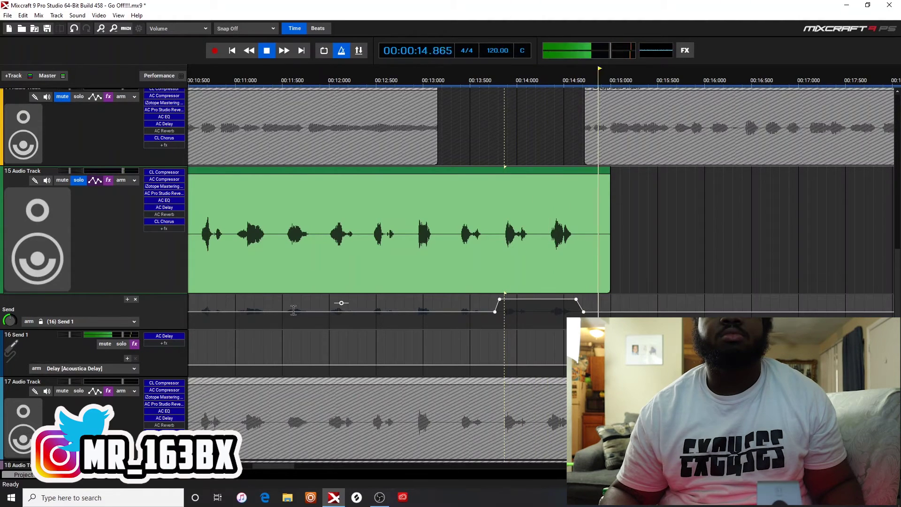
pyautogui.press('space')
pyautogui.press('space')
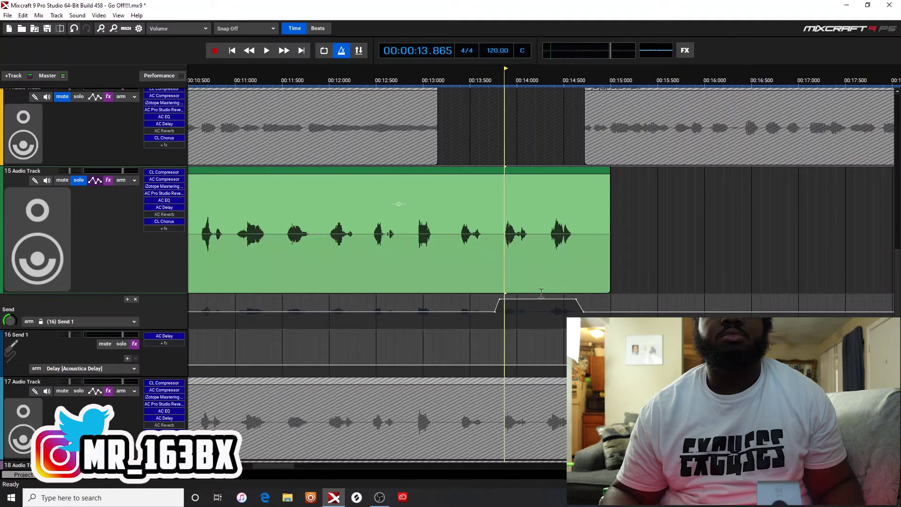
pyautogui.press('space')
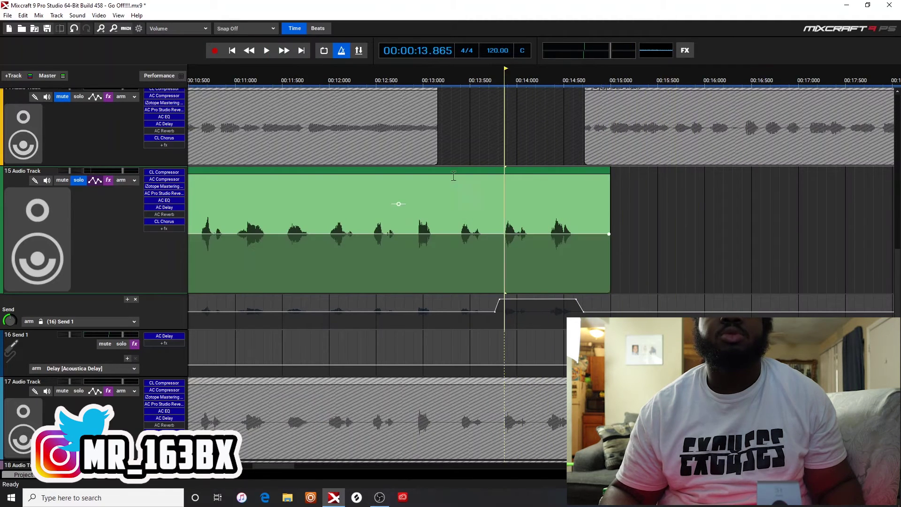
pyautogui.click(312, 68)
pyautogui.press('space')
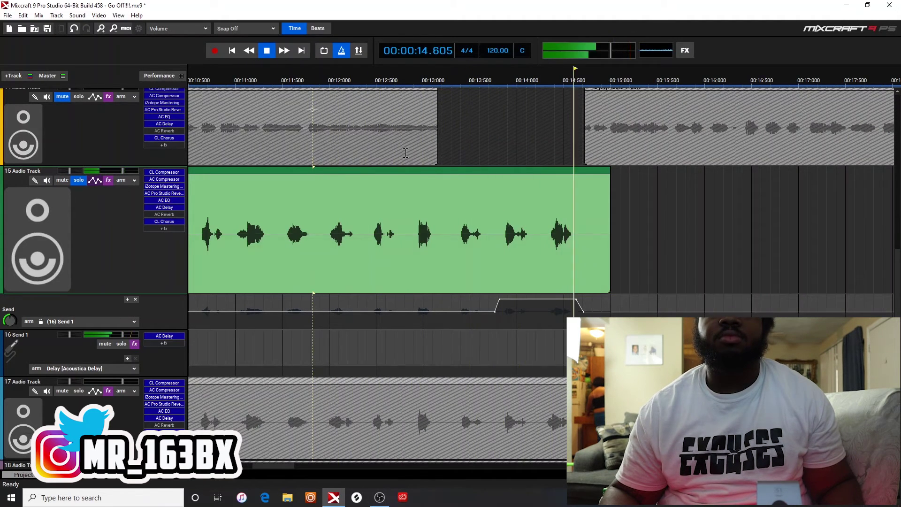
pyautogui.press('space')
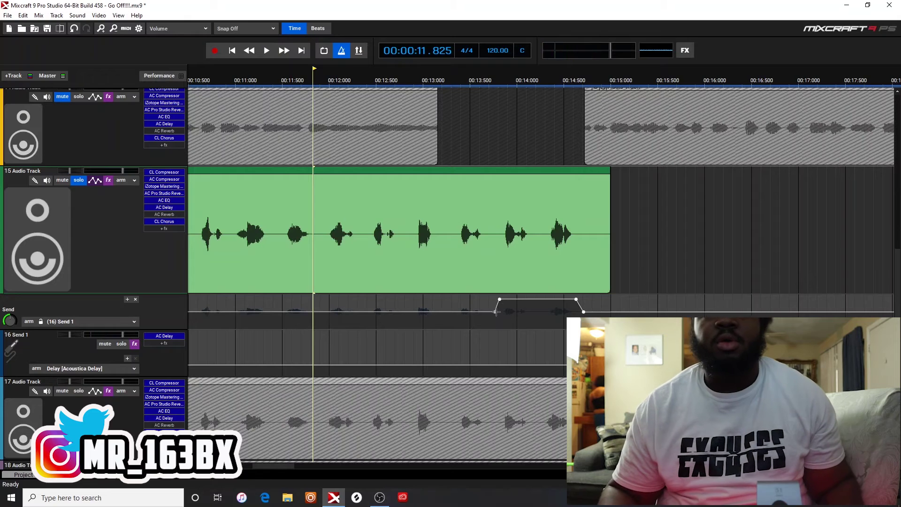
pyautogui.click(492, 214)
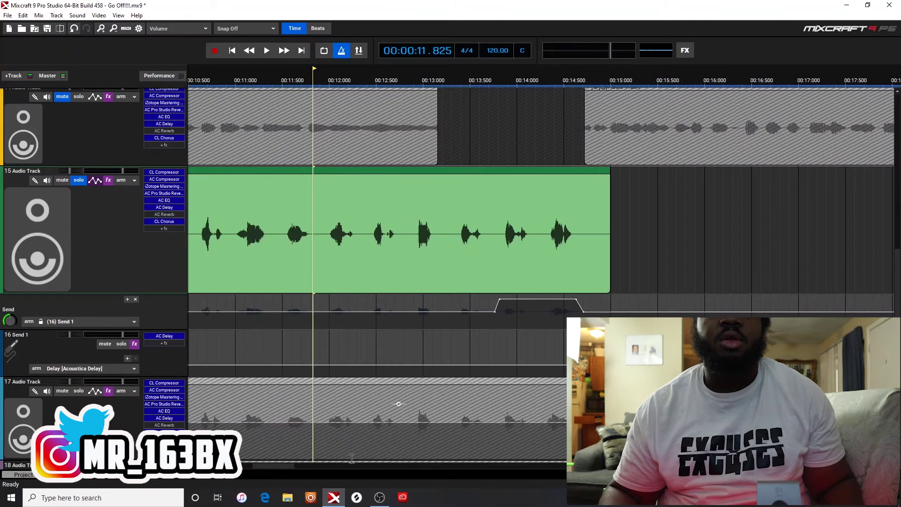
# - Drag the send envelope's first point and the point near 13.7 s down to zero
pyautogui.moveTo(289, 467); pyautogui.dragTo(223, 464)
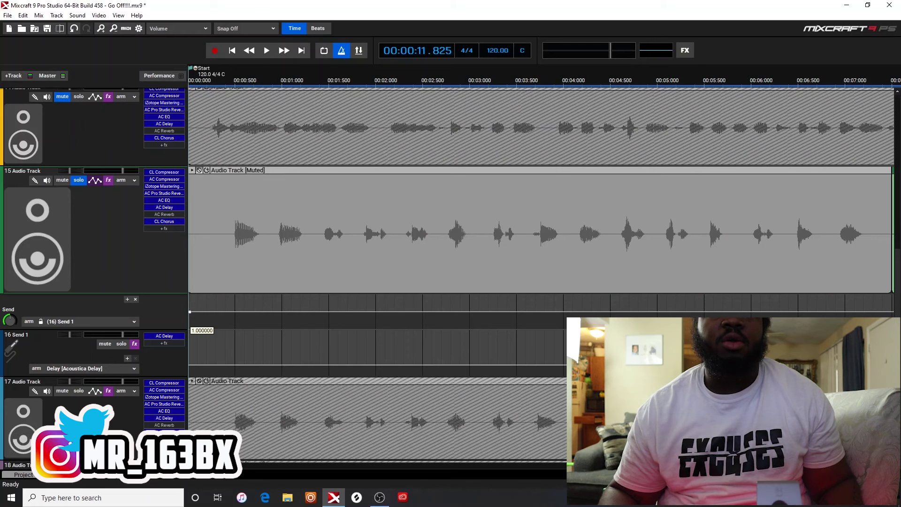
pyautogui.moveTo(189, 311); pyautogui.dragTo(190, 347)
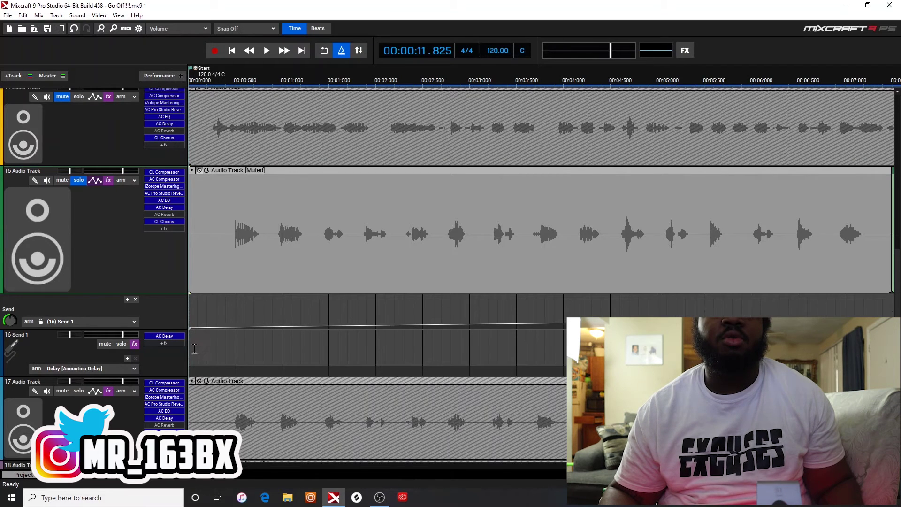
pyautogui.moveTo(213, 466); pyautogui.dragTo(281, 467)
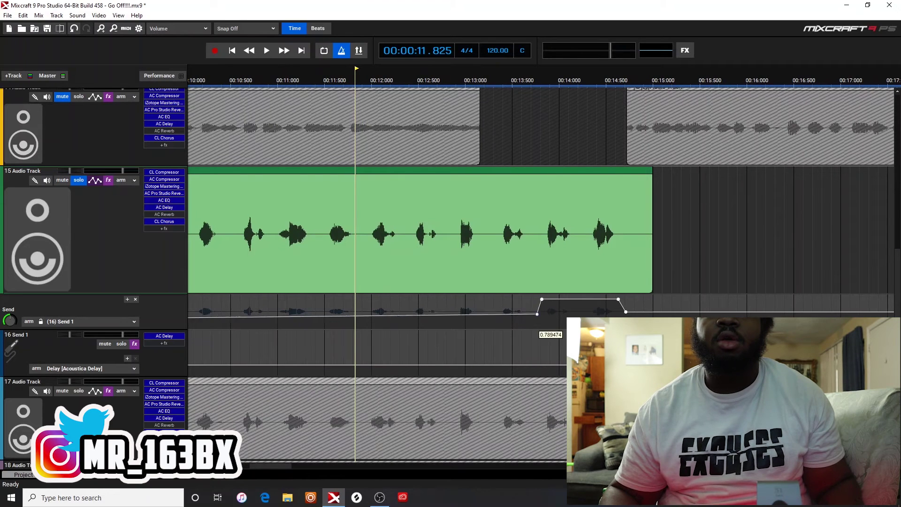
pyautogui.moveTo(537, 313); pyautogui.dragTo(537, 328)
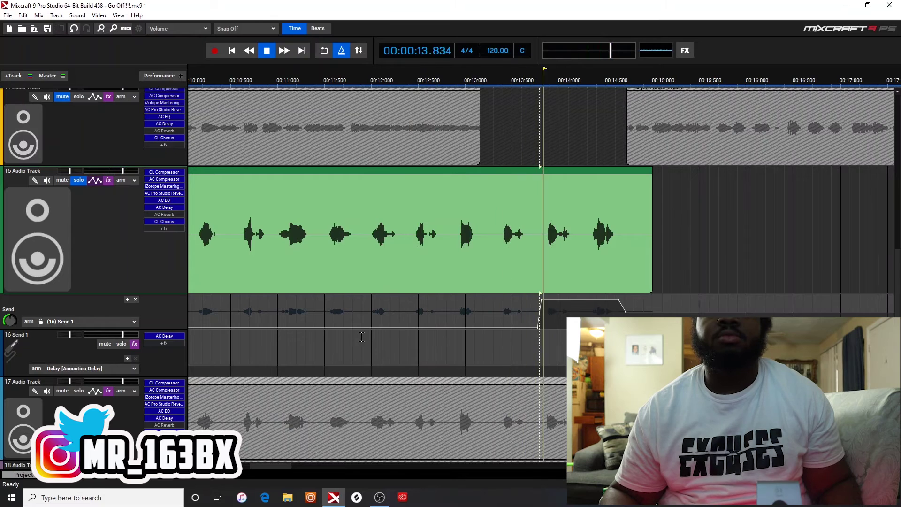
pyautogui.press('space')
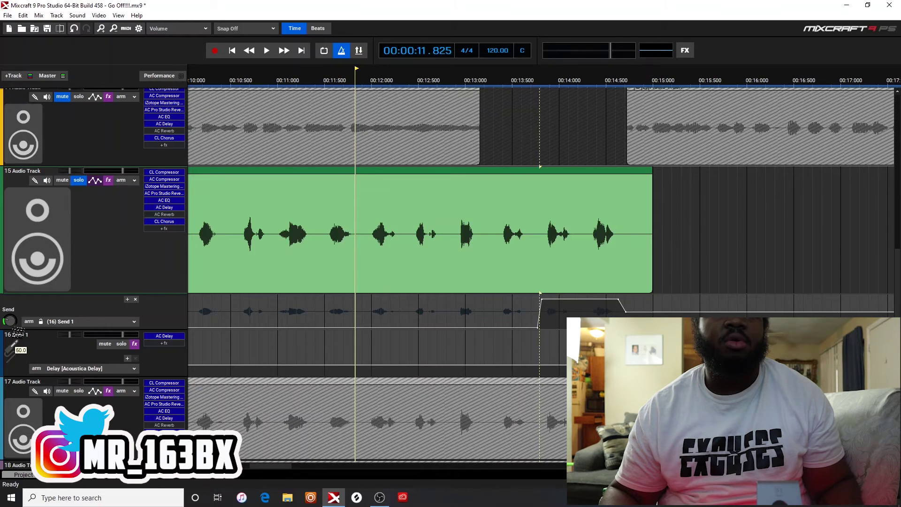
pyautogui.press('space')
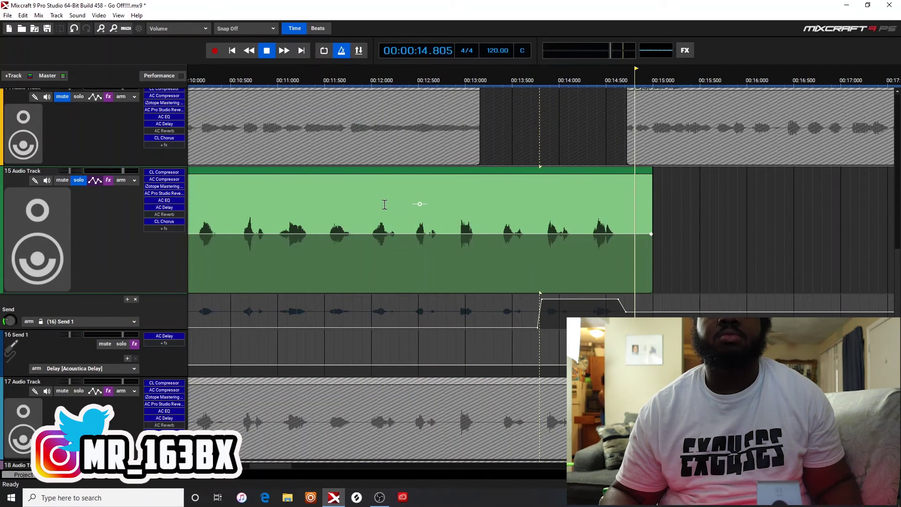
pyautogui.press('space')
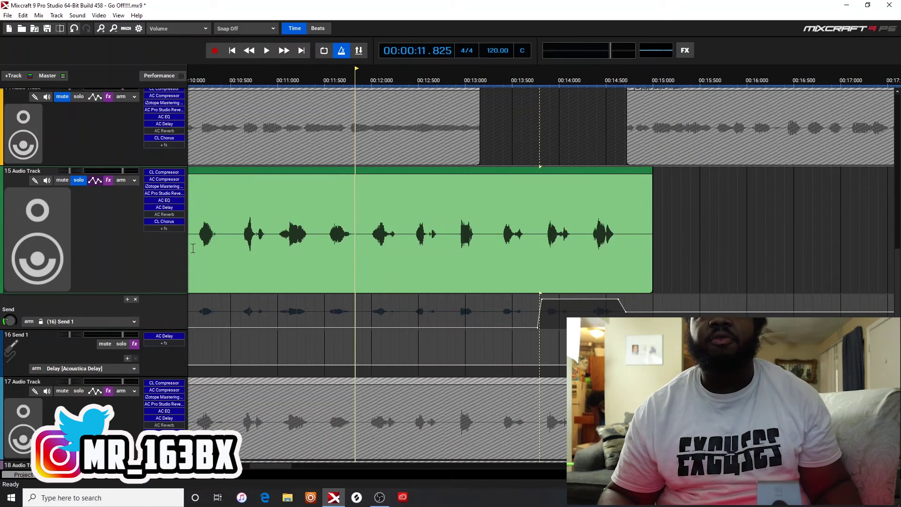
pyautogui.press('space')
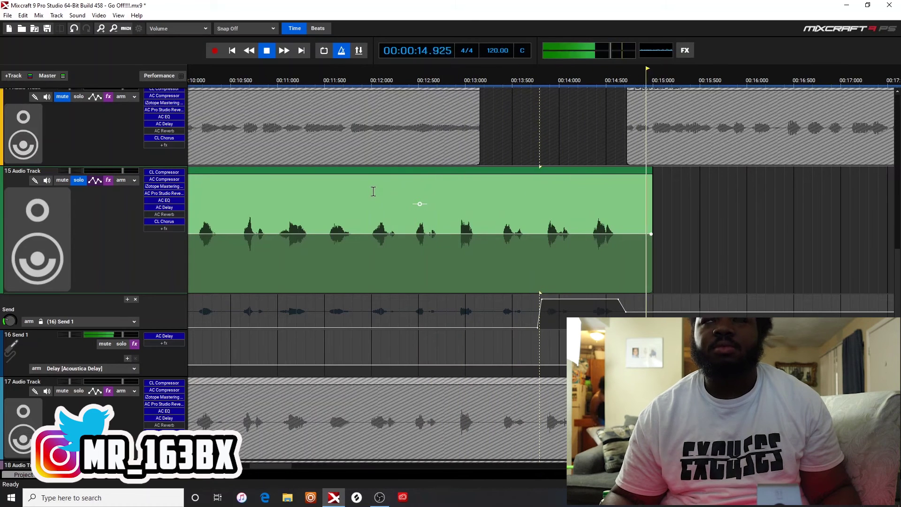
pyautogui.press('space')
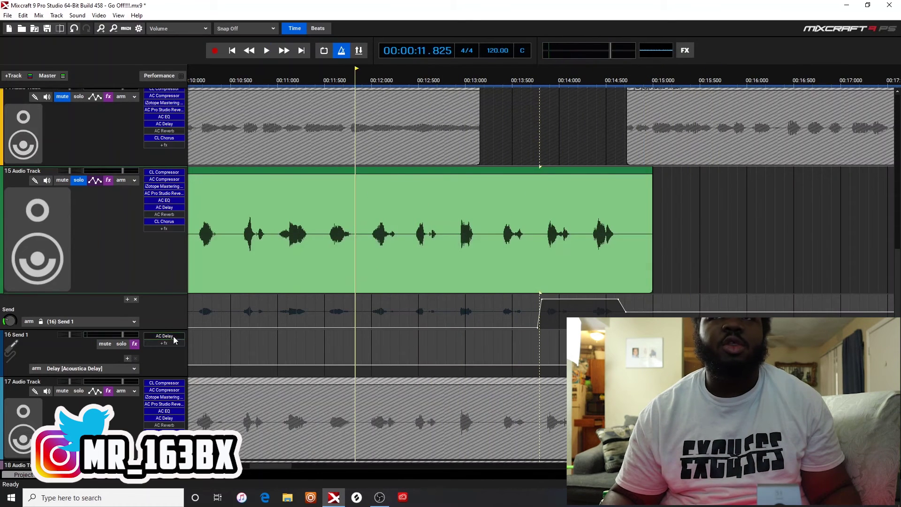
pyautogui.click(164, 336)
pyautogui.press('space')
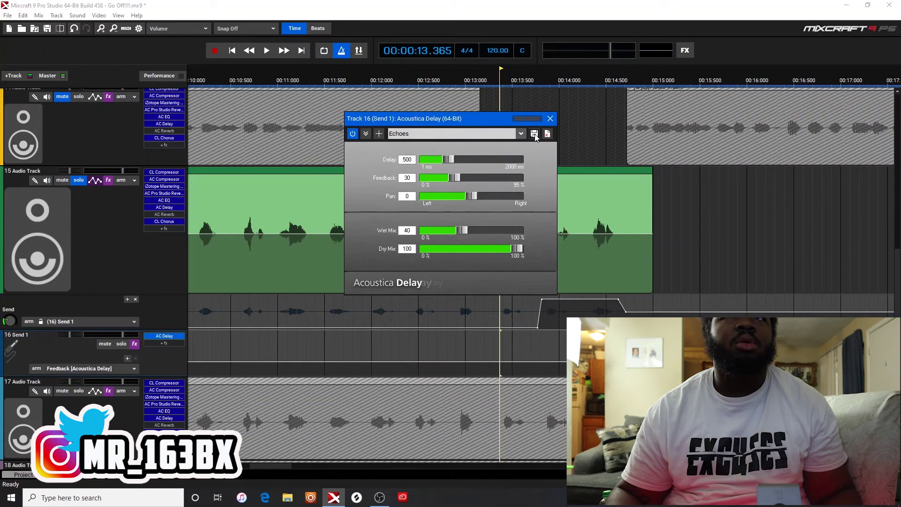
# - Audition the current echo, then load and audition the Hungover delay preset
pyautogui.click(550, 119)
pyautogui.press('space')
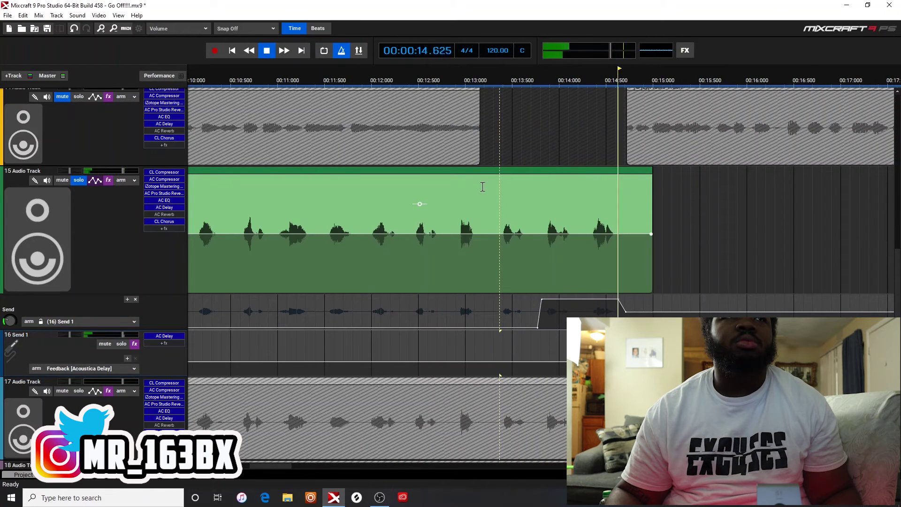
pyautogui.click(162, 336)
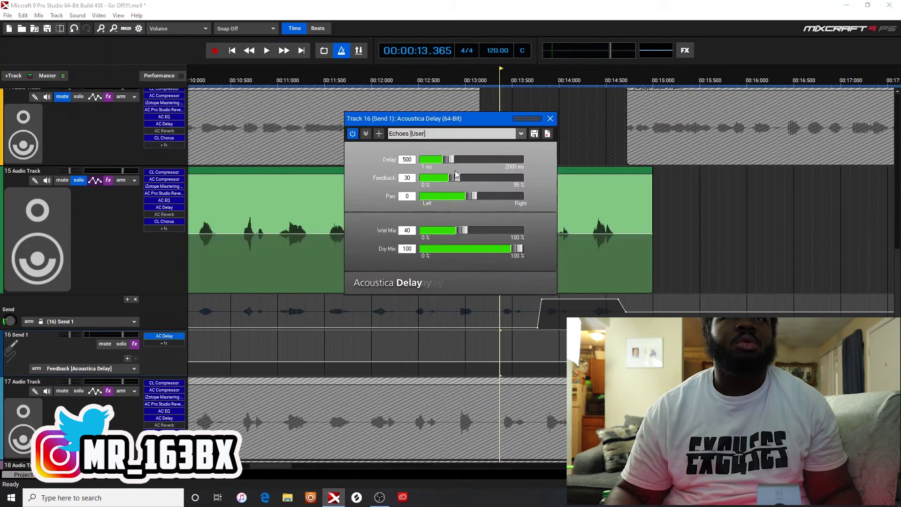
pyautogui.click(482, 134)
pyautogui.click(483, 134)
pyautogui.click(483, 133)
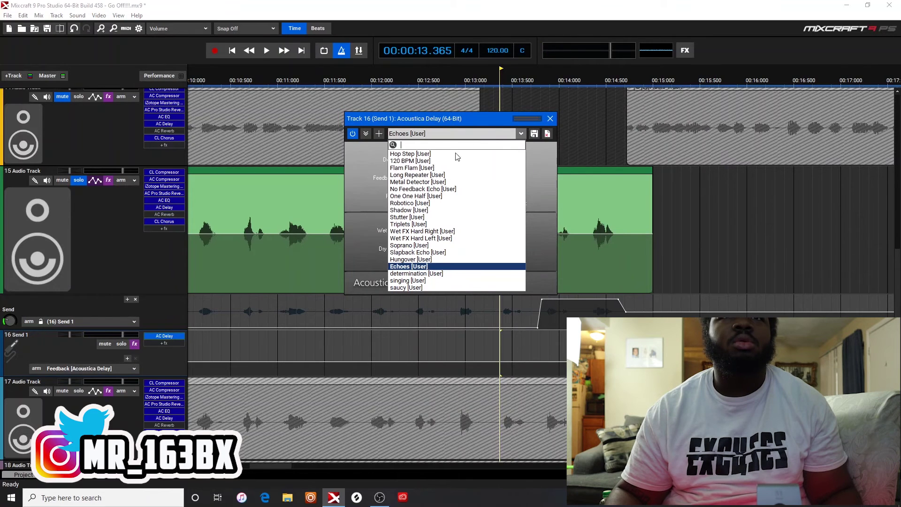
pyautogui.click(412, 259)
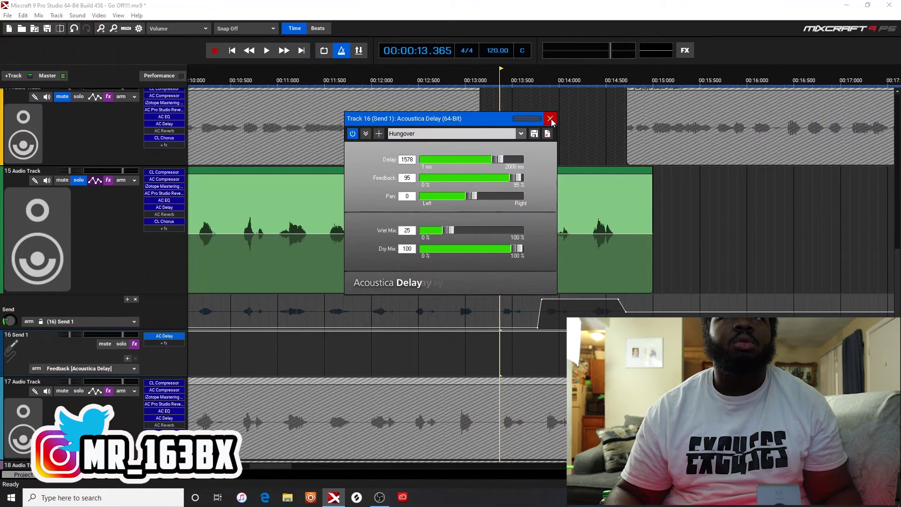
pyautogui.click(551, 119)
pyautogui.press('space')
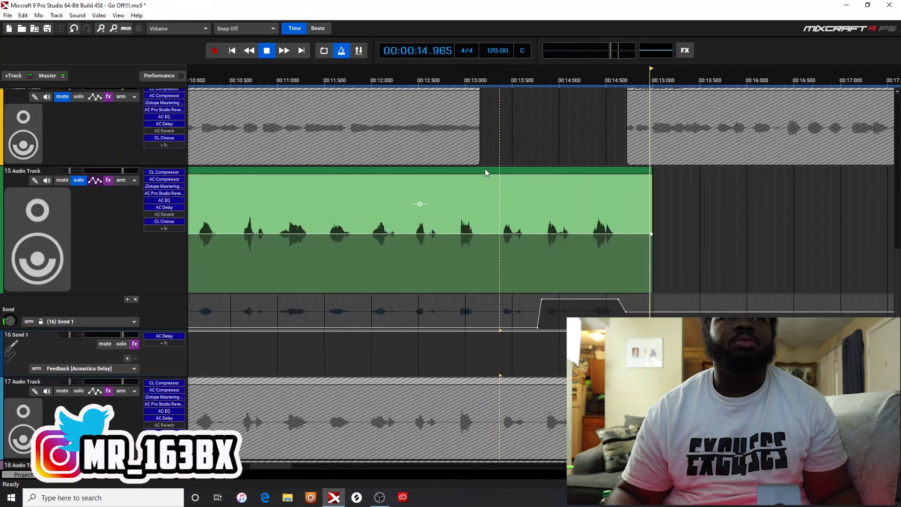
pyautogui.press('space')
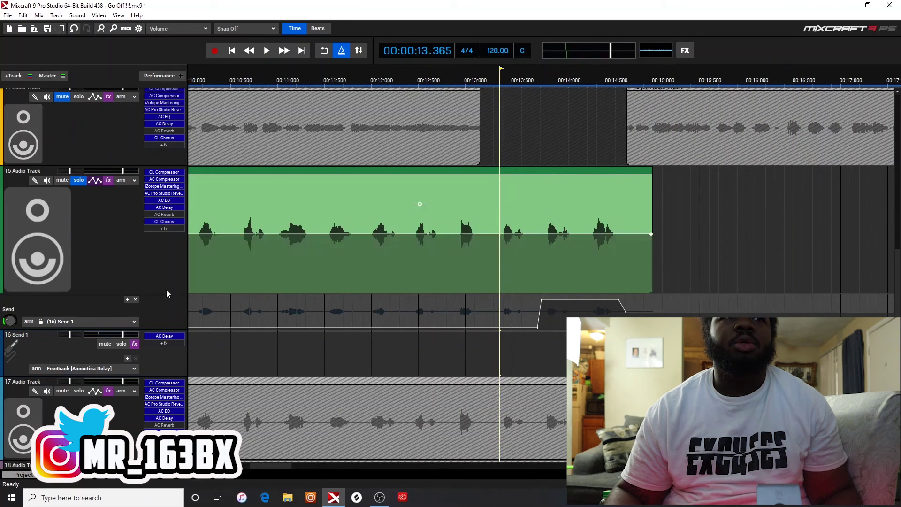
# - Load the Slapback Echo preset on the send's delay and play it back
pyautogui.click(164, 336)
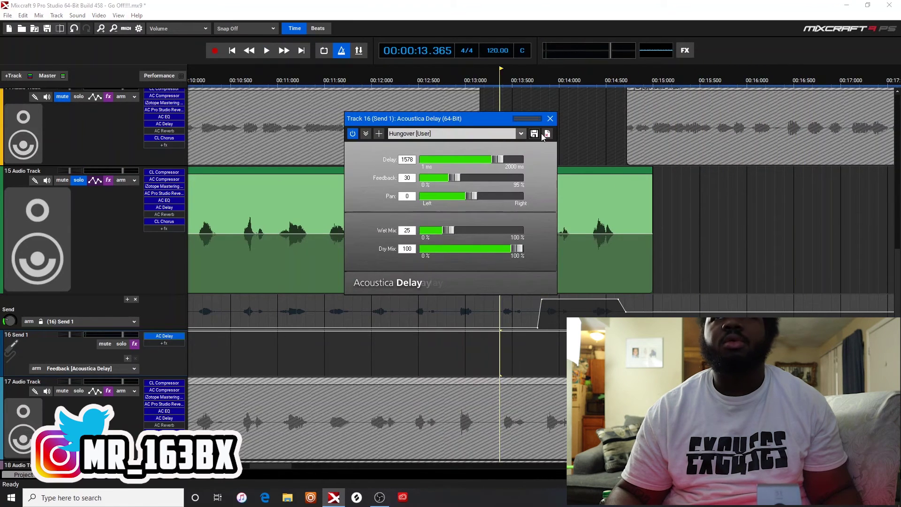
pyautogui.click(520, 134)
pyautogui.click(415, 249)
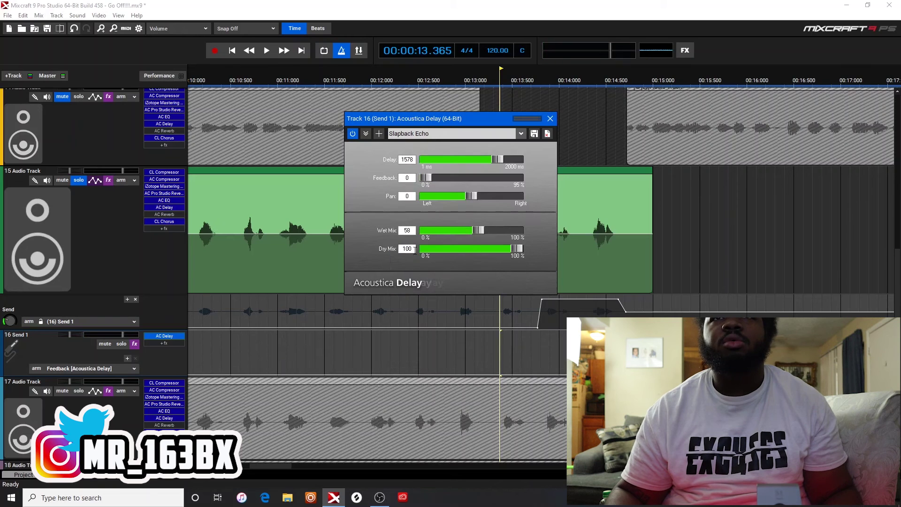
pyautogui.click(549, 118)
pyautogui.press('space')
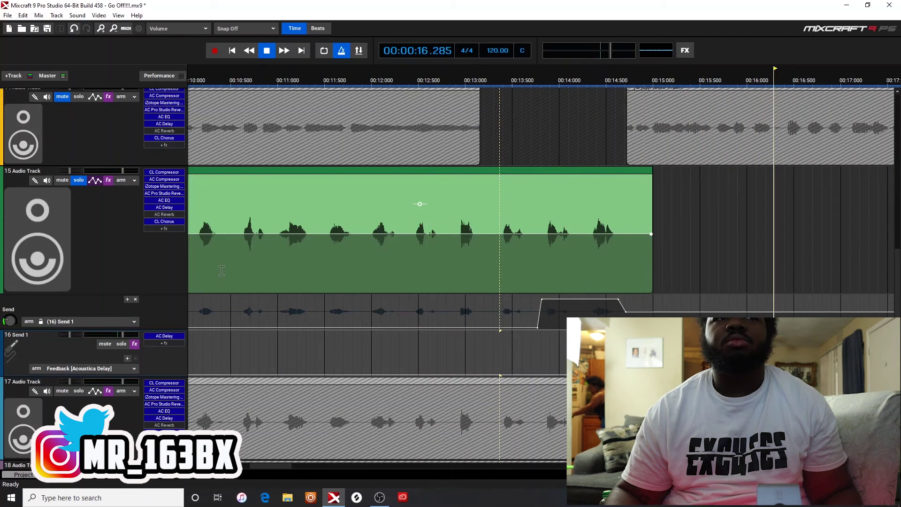
pyautogui.press('space')
# - Switch the delay to the saucy preset (464 delay, 20% wet) and play it
pyautogui.click(167, 336)
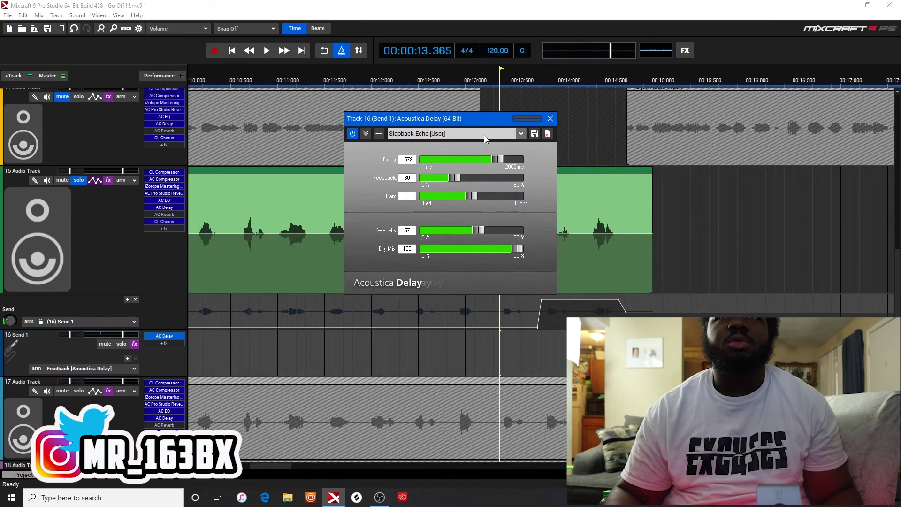
pyautogui.click(483, 134)
pyautogui.click(422, 288)
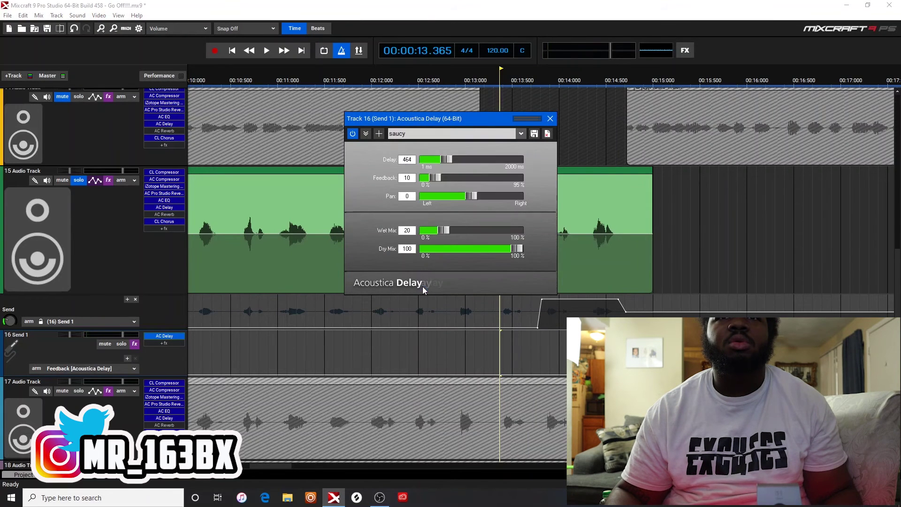
pyautogui.press('space')
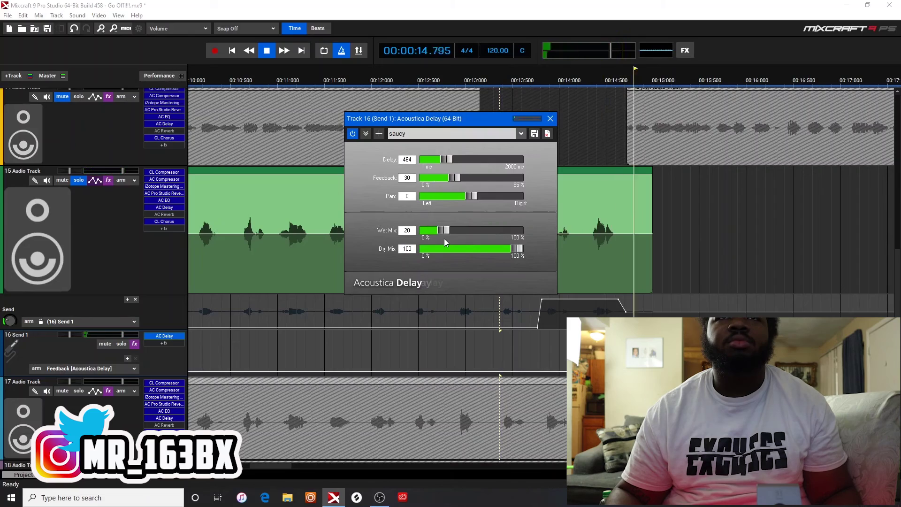